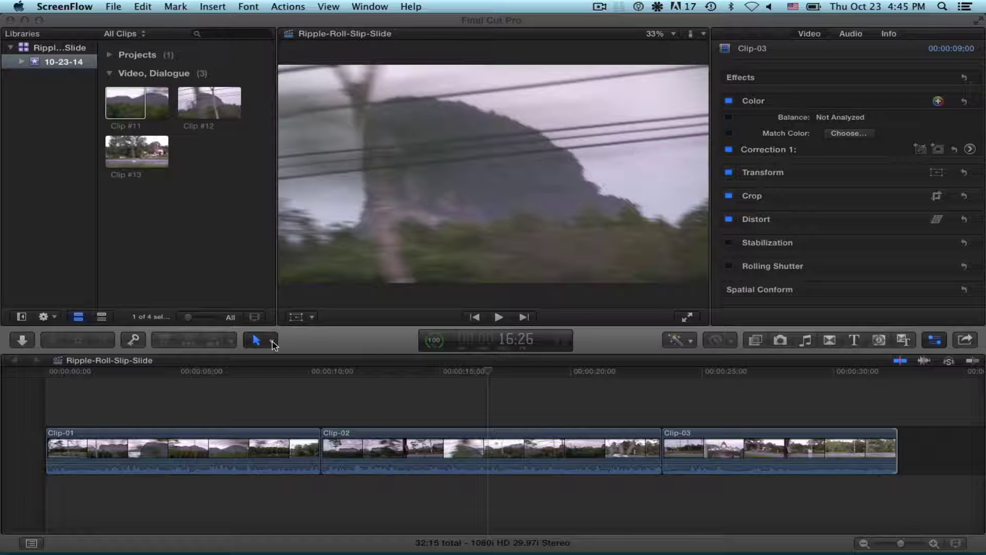
# - With the Select tool, ripple-trim Clip-01's end shorter and back, then select the Clip-01/Clip-02 edit
pyautogui.click(272, 341)
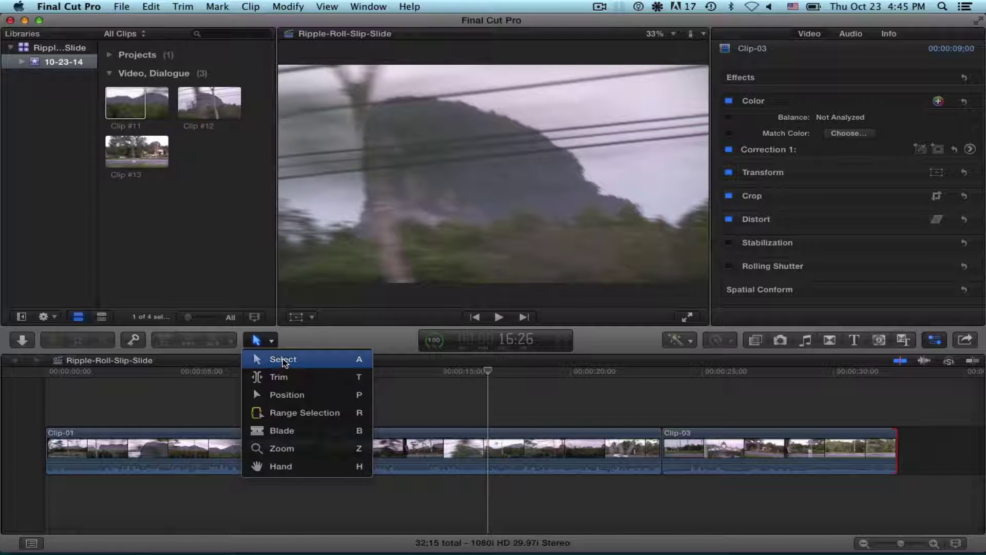
pyautogui.click(283, 361)
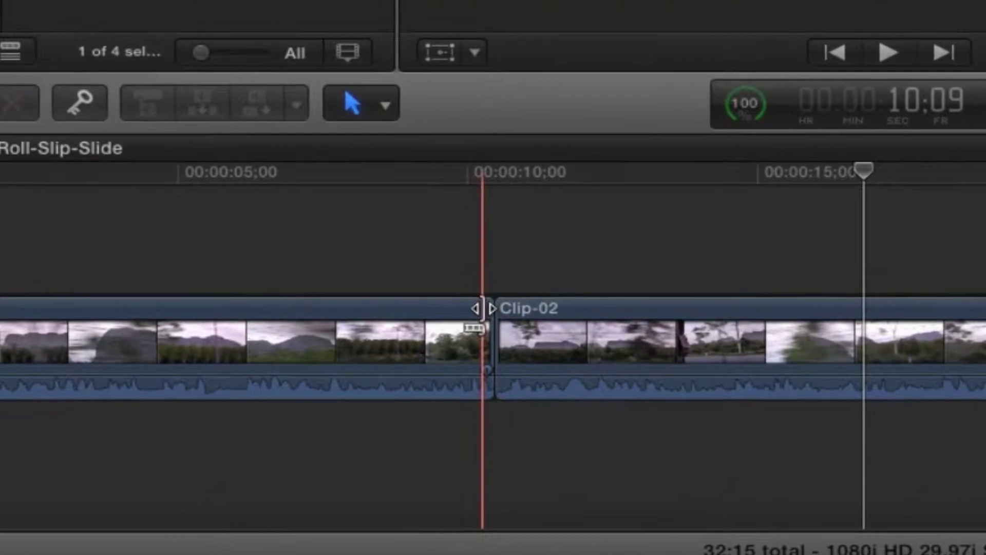
pyautogui.moveTo(482, 308); pyautogui.dragTo(554, 312)
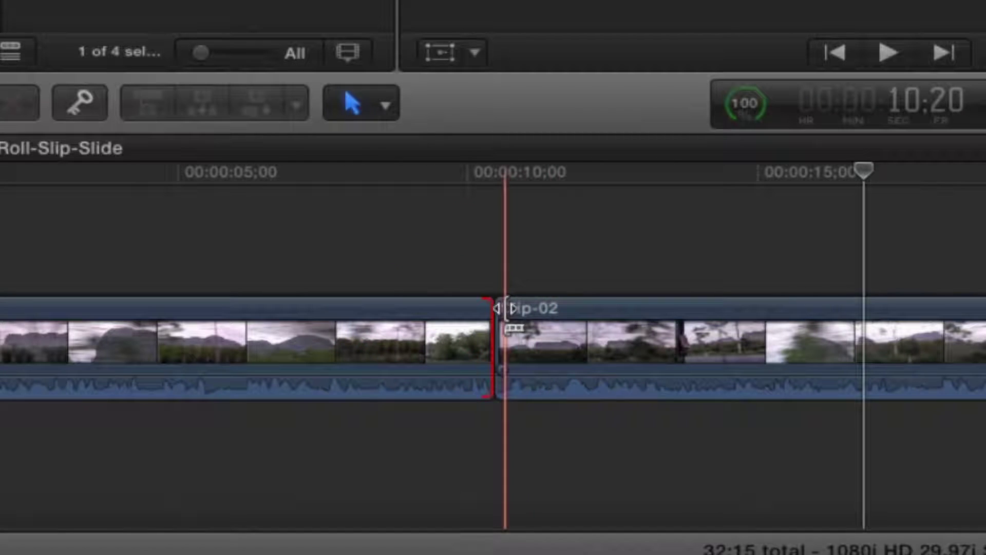
pyautogui.moveTo(508, 308)
pyautogui.mouseDown()
pyautogui.moveTo(568, 310)
pyautogui.moveTo(502, 310)
pyautogui.mouseUp()
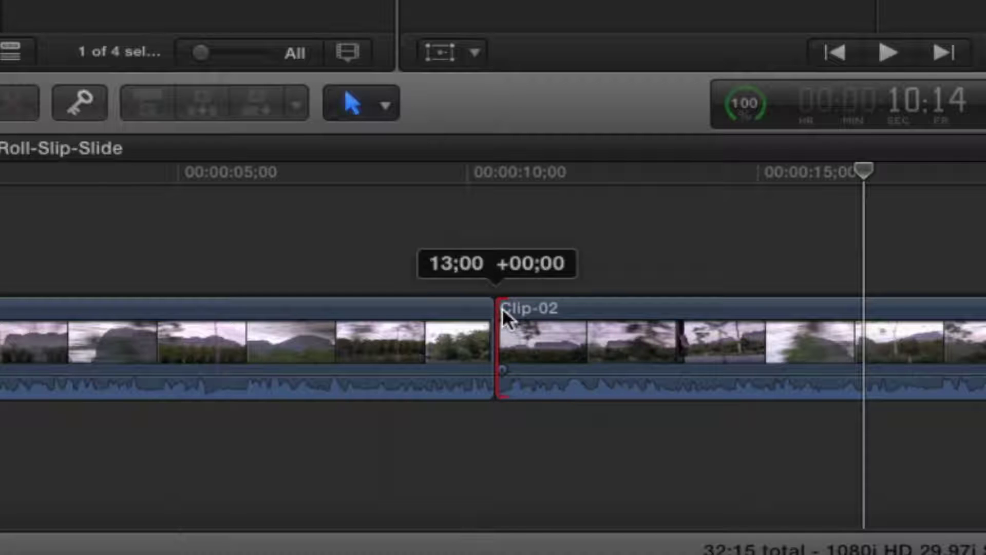
pyautogui.moveTo(502, 311); pyautogui.dragTo(502, 311)
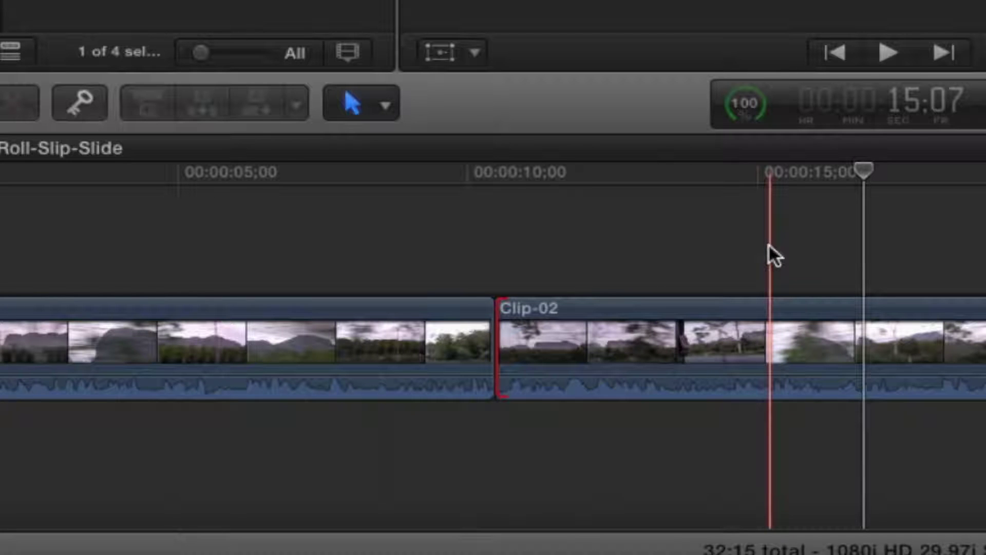
pyautogui.click(490, 314)
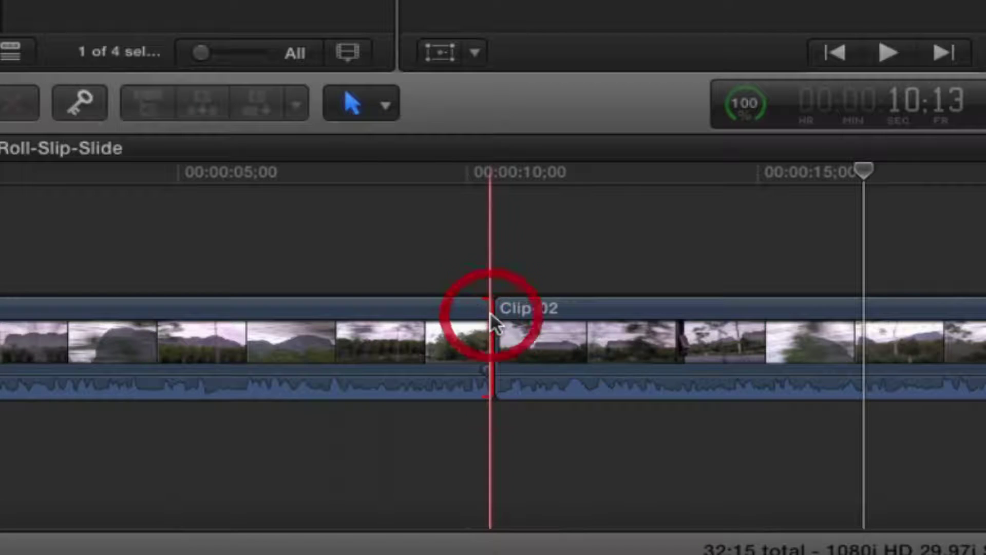
# - Switch to the Trim tool, select both sides of the Clip-01/Clip-02 edit, and roll it slightly and back
pyautogui.click(388, 104)
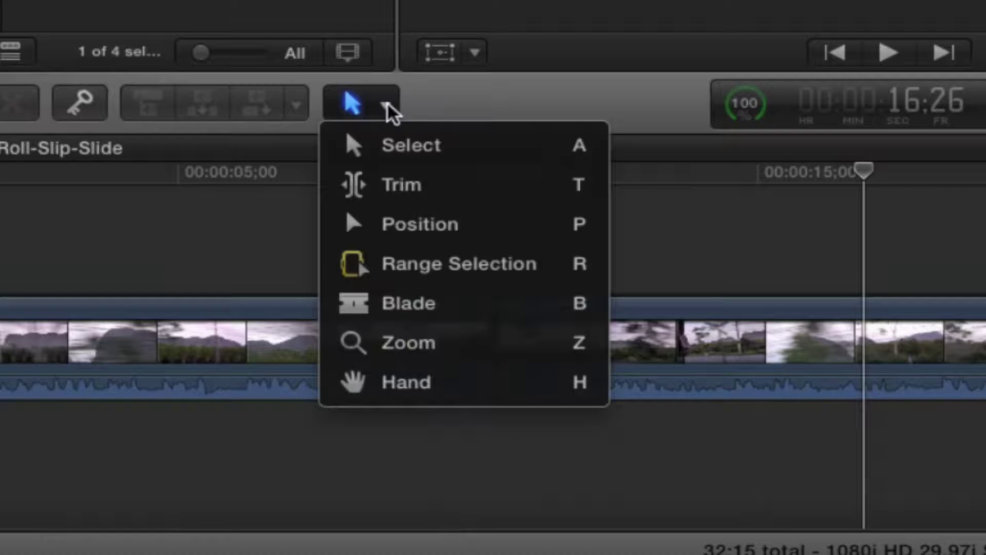
pyautogui.click(424, 186)
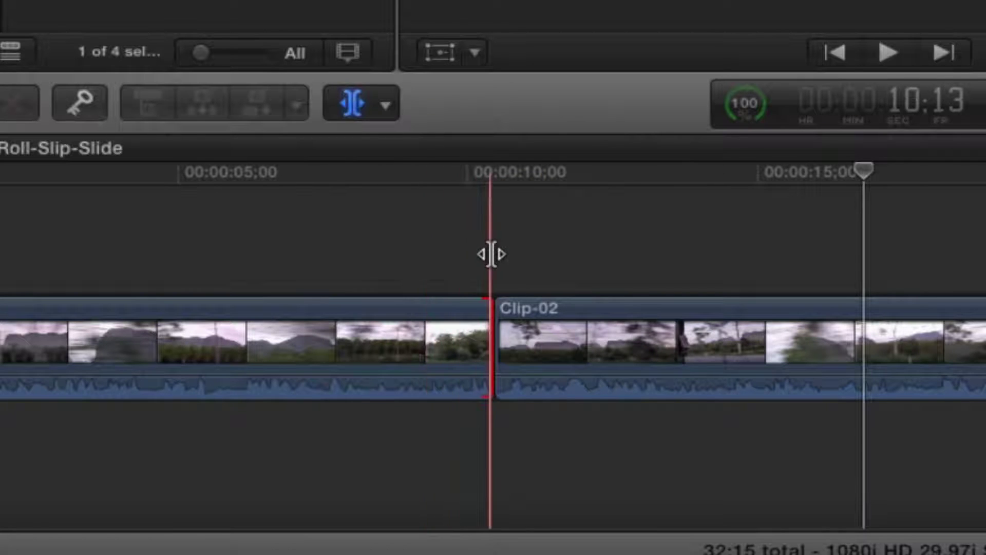
pyautogui.click(495, 313)
pyautogui.moveTo(494, 327); pyautogui.dragTo(492, 328)
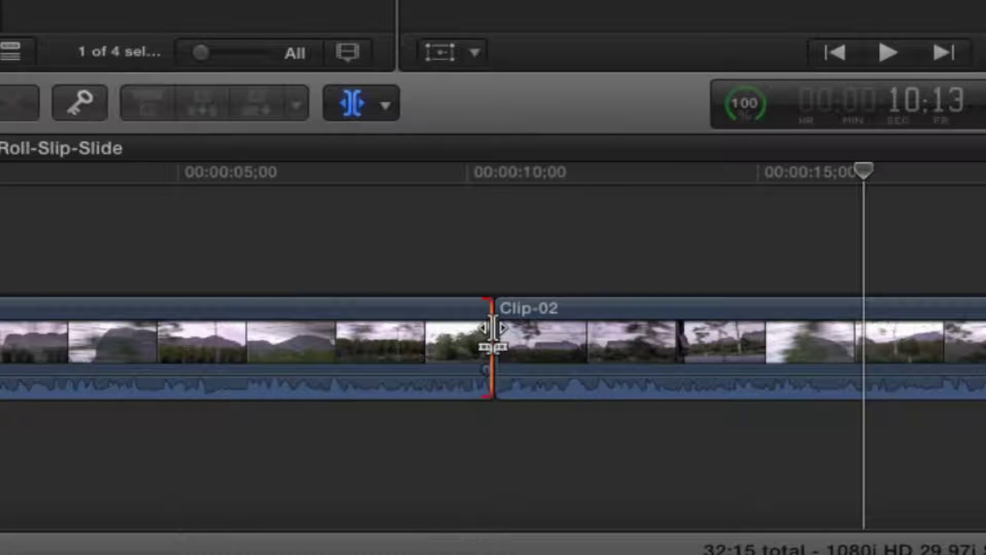
pyautogui.moveTo(492, 329)
pyautogui.mouseDown()
pyautogui.moveTo(476, 330)
pyautogui.moveTo(529, 328)
pyautogui.moveTo(451, 340)
pyautogui.moveTo(523, 334)
pyautogui.moveTo(456, 340)
pyautogui.moveTo(517, 332)
pyautogui.moveTo(491, 331)
pyautogui.moveTo(504, 334)
pyautogui.moveTo(484, 315)
pyautogui.moveTo(485, 323)
pyautogui.moveTo(515, 326)
pyautogui.moveTo(485, 328)
pyautogui.moveTo(488, 319)
pyautogui.mouseUp()
# - Ripple-trim Clip-01 shorter to about 9:03 using the Select tool, bringing the project to 29;28
pyautogui.click(503, 312)
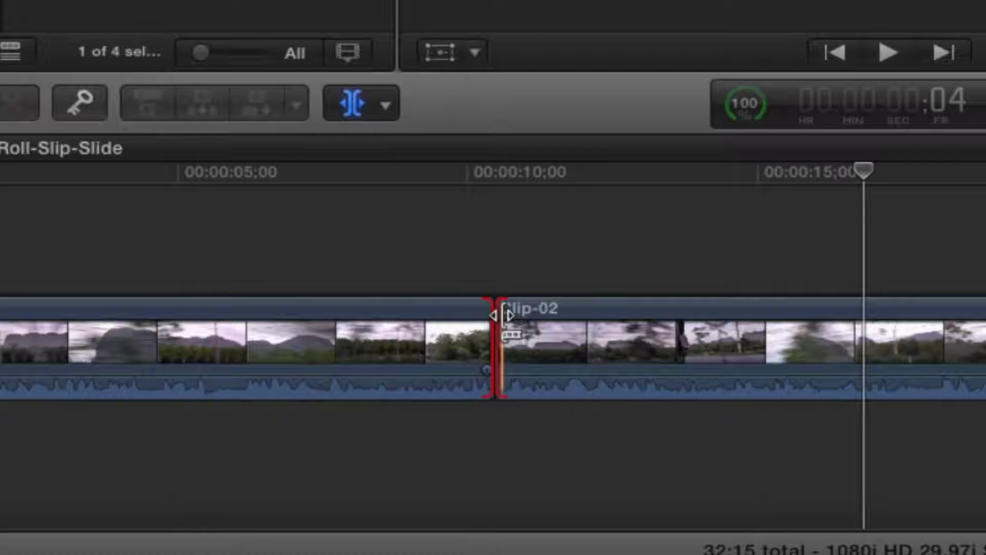
pyautogui.press('a')
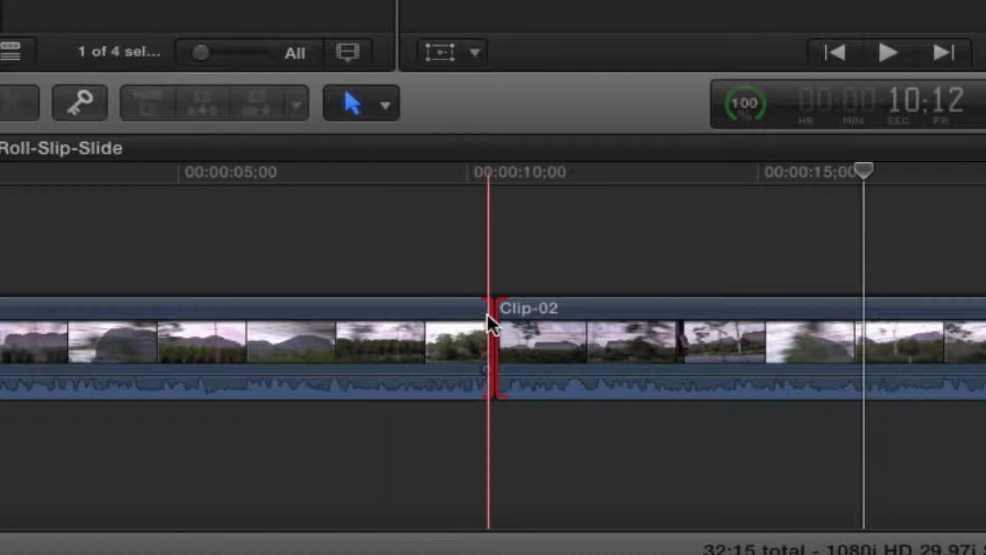
pyautogui.moveTo(487, 316)
pyautogui.mouseDown()
pyautogui.moveTo(405, 315)
pyautogui.moveTo(475, 323)
pyautogui.mouseUp()
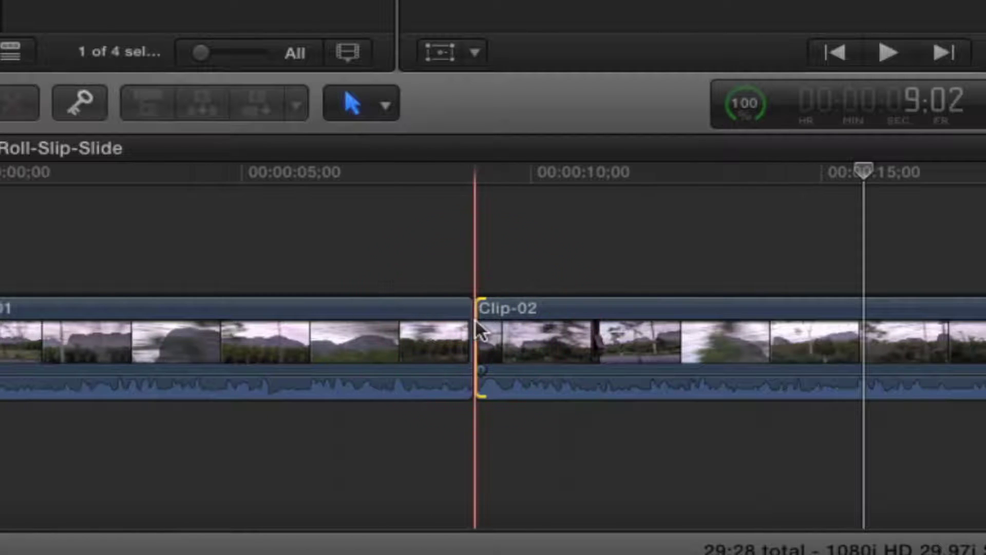
# - With the Trim tool, roll the Clip-01/Clip-02 edit 13 frames earlier (-00;13)
pyautogui.press('t')
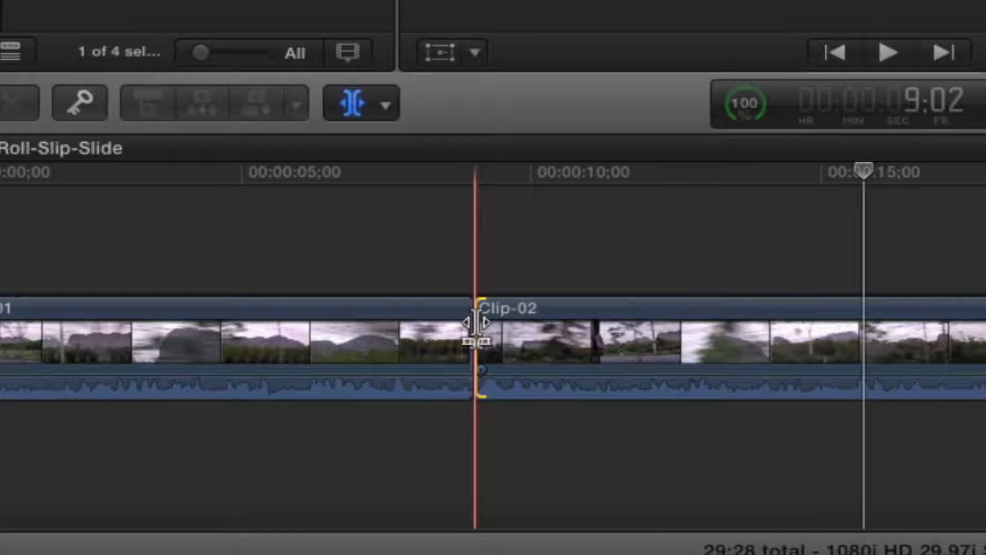
pyautogui.moveTo(477, 322); pyautogui.dragTo(451, 320)
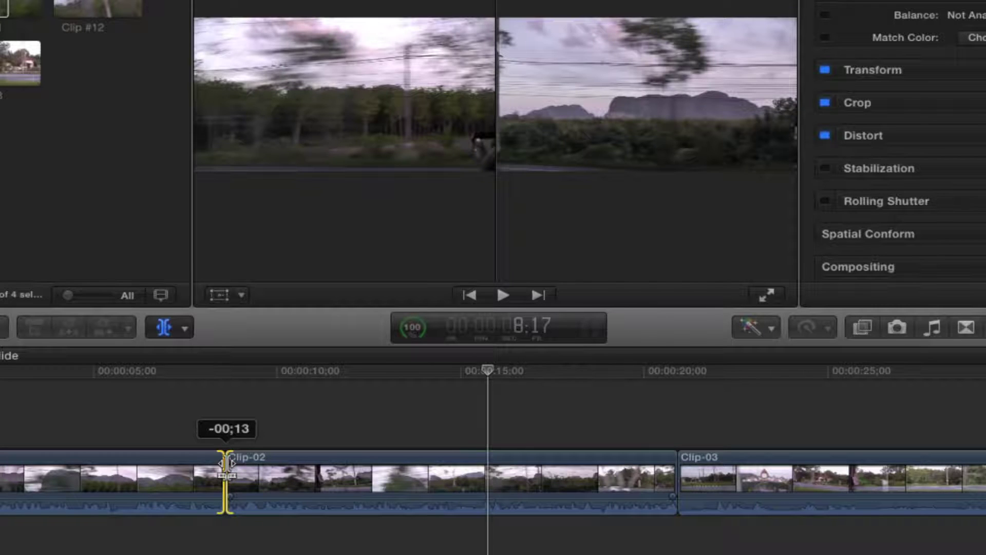
pyautogui.moveTo(226, 464); pyautogui.dragTo(225, 464)
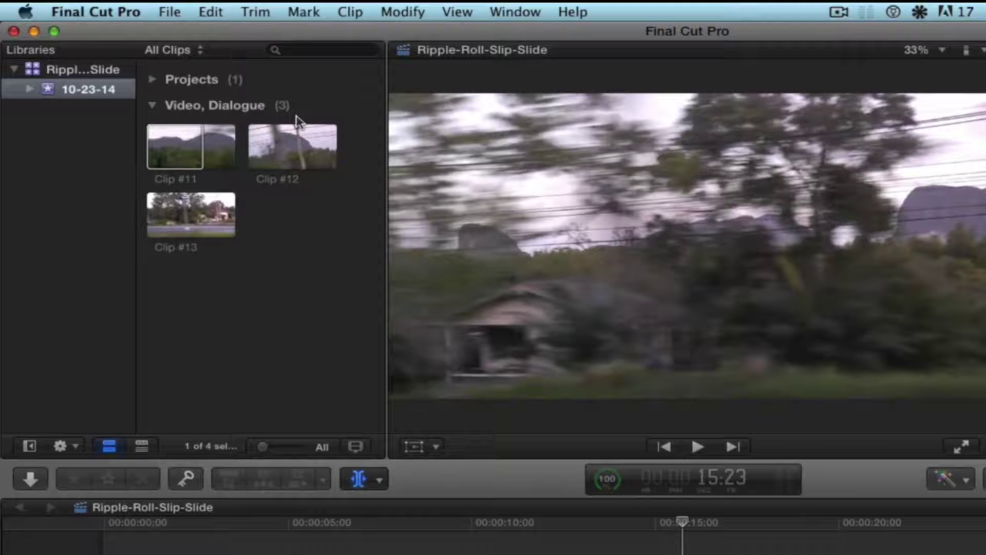
pyautogui.click(125, 12)
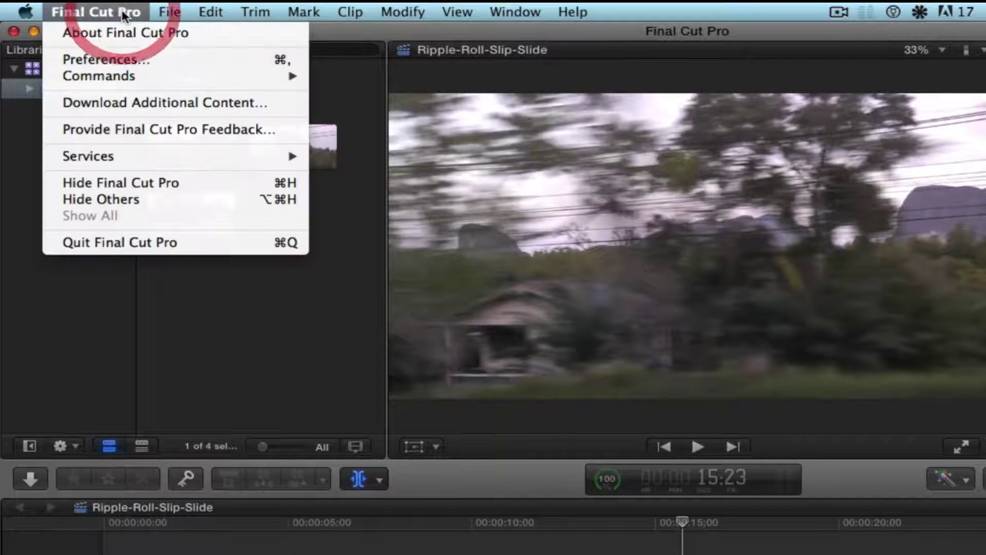
pyautogui.click(150, 60)
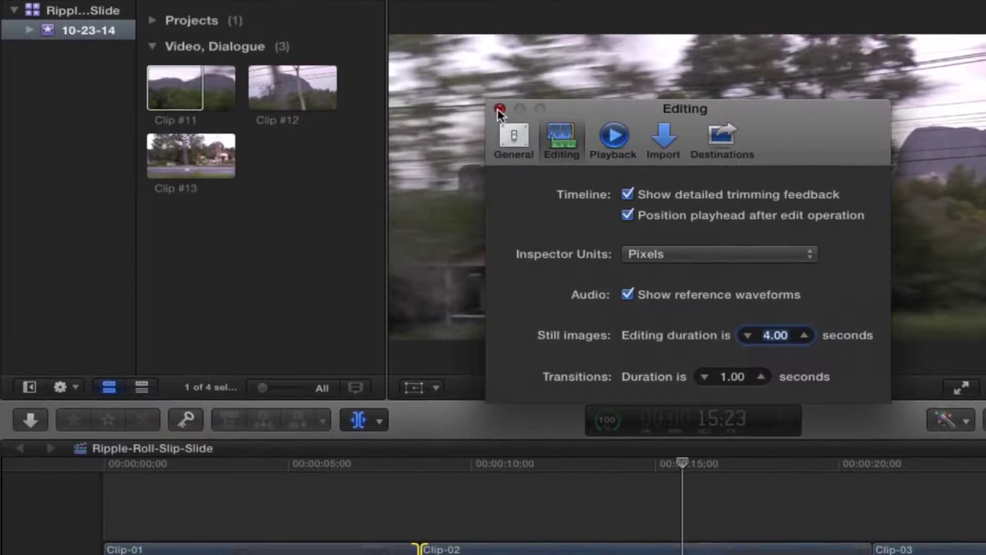
pyautogui.click(498, 108)
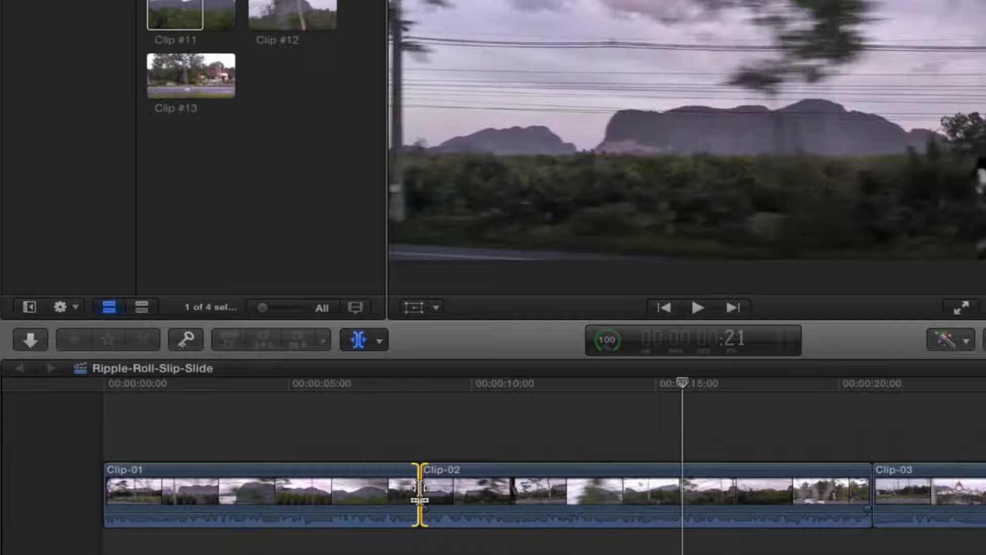
# - Roll the Clip-01/Clip-02 edit 18 frames later and switch the timeline to the Trim tool
pyautogui.moveTo(419, 491)
pyautogui.mouseDown()
pyautogui.moveTo(428, 490)
pyautogui.moveTo(417, 488)
pyautogui.mouseUp()
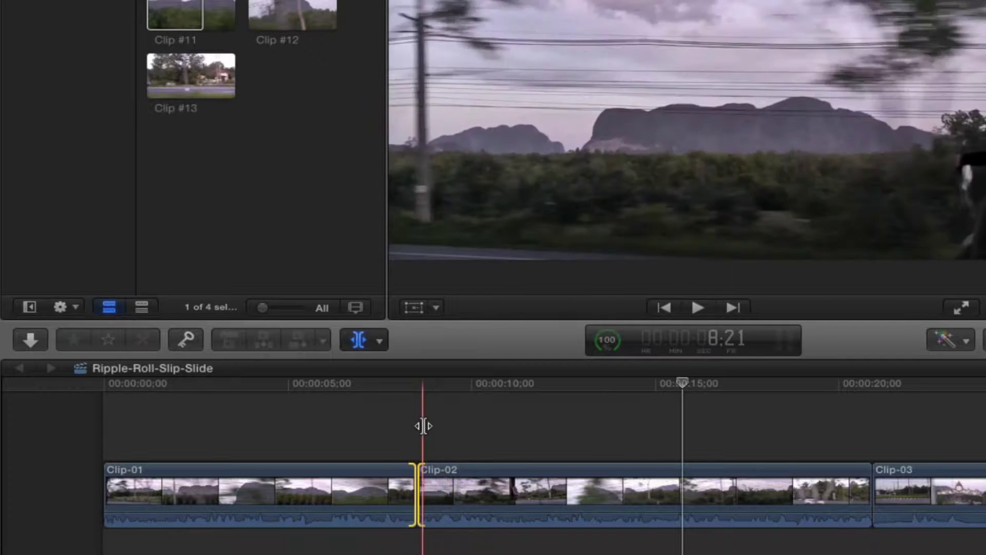
pyautogui.click(379, 343)
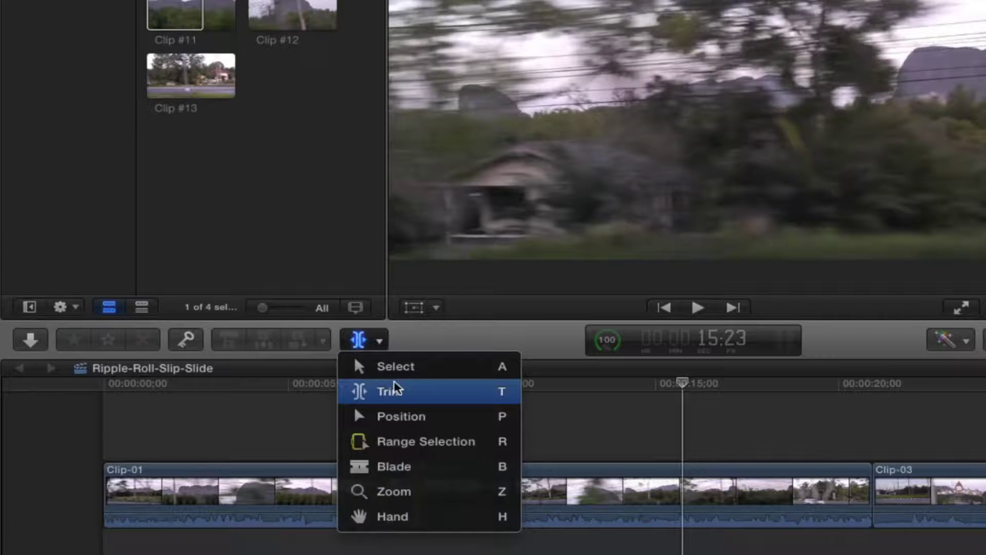
pyautogui.click(411, 394)
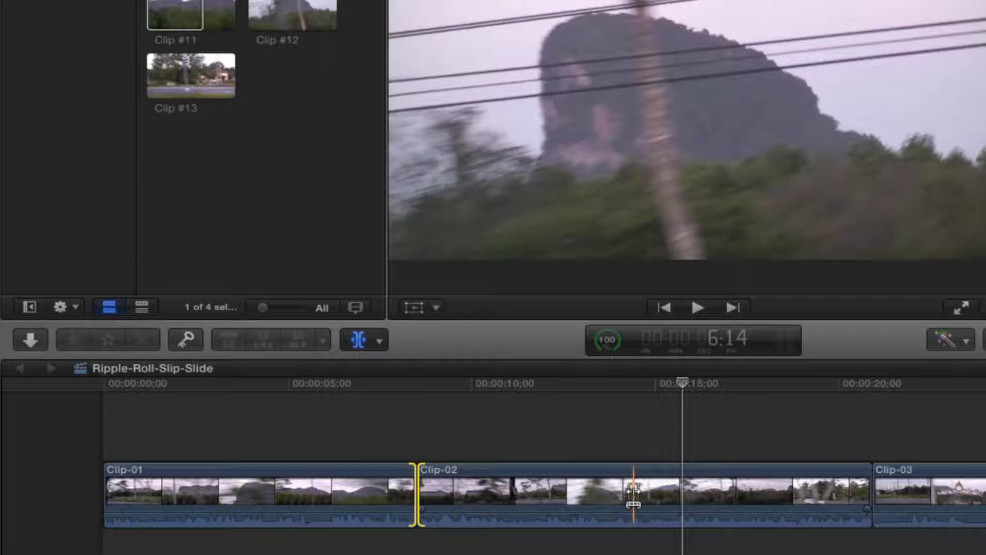
# - Ripple-trim Clip-02's end shorter so Clip-03 moves earlier, then roll the Clip-01/Clip-02 edit to 09;24 (+00;23)
pyautogui.moveTo(632, 491)
pyautogui.mouseDown()
pyautogui.moveTo(594, 492)
pyautogui.moveTo(676, 492)
pyautogui.moveTo(634, 492)
pyautogui.mouseUp()
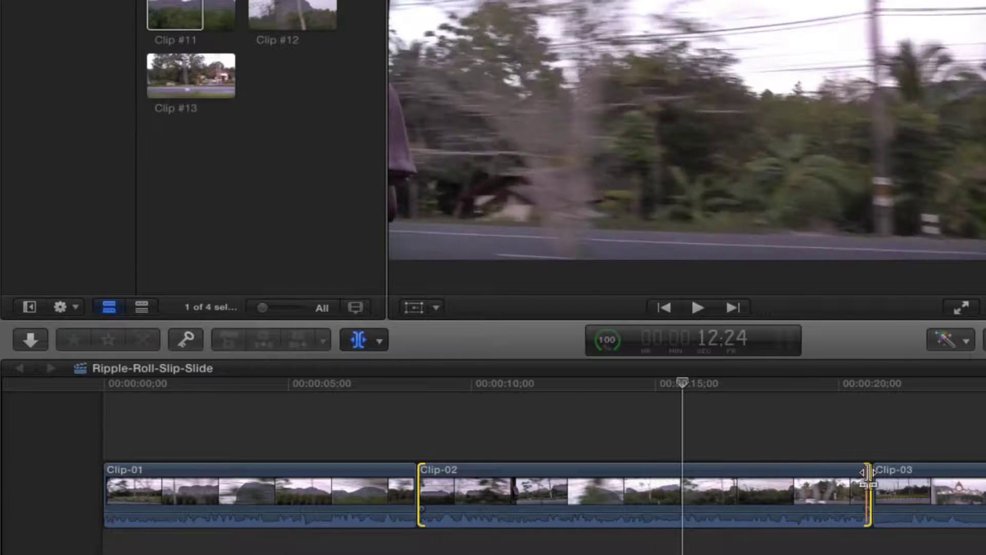
pyautogui.moveTo(864, 472); pyautogui.dragTo(799, 470)
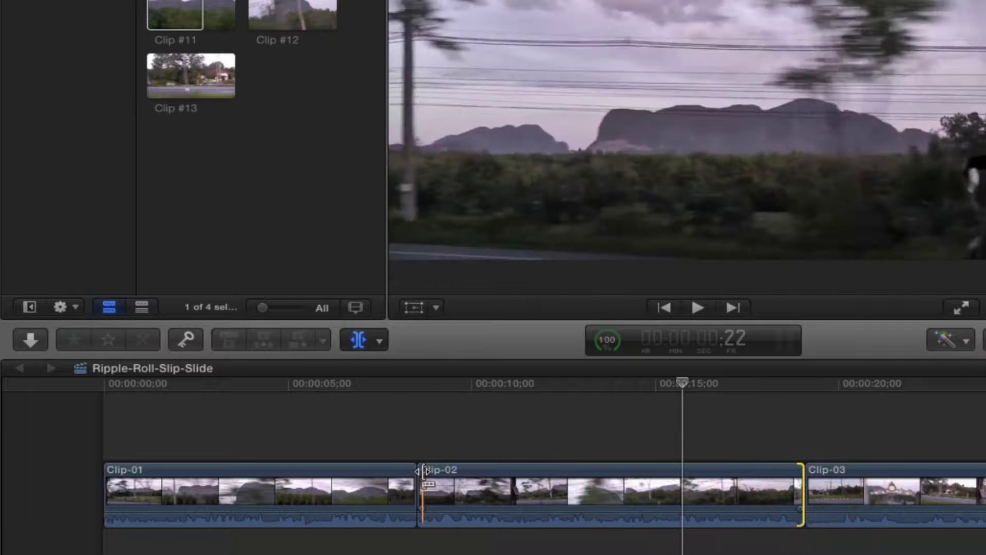
pyautogui.moveTo(422, 470); pyautogui.dragTo(462, 473)
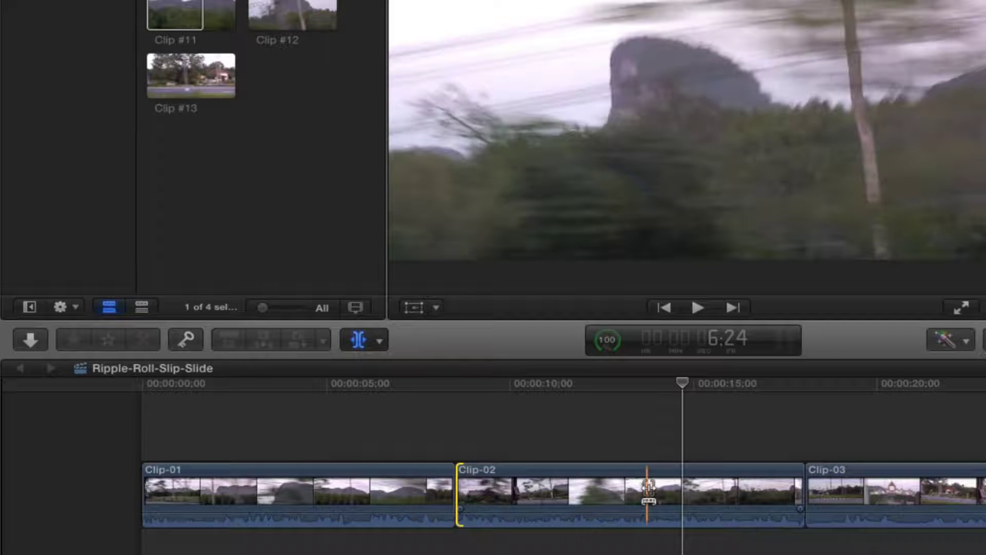
# - Slip the footage inside Clip-02 back and forth, keeping its length and timeline position fixed
pyautogui.moveTo(650, 488); pyautogui.dragTo(607, 484)
pyautogui.moveTo(548, 488); pyautogui.dragTo(630, 493)
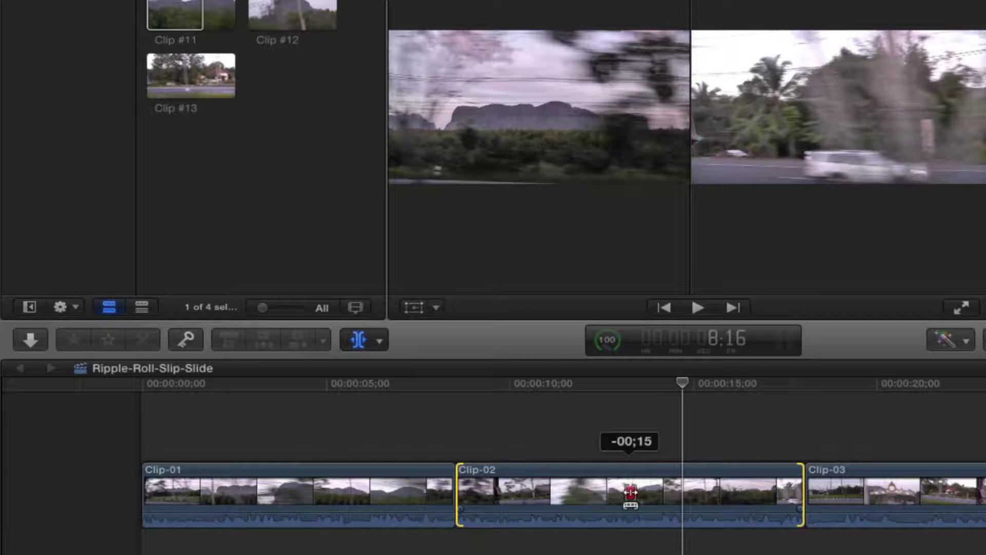
pyautogui.moveTo(630, 492); pyautogui.dragTo(638, 493)
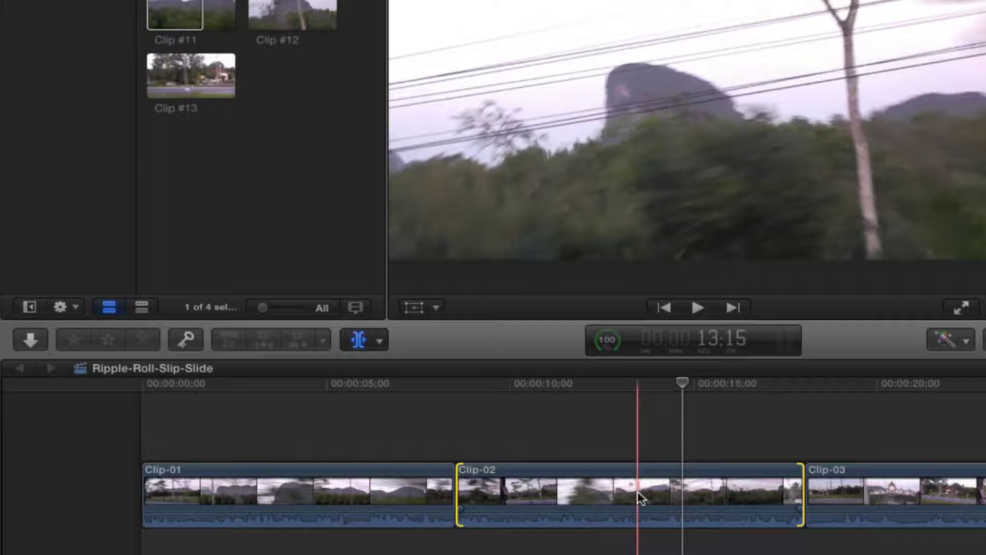
pyautogui.moveTo(637, 491); pyautogui.dragTo(635, 491)
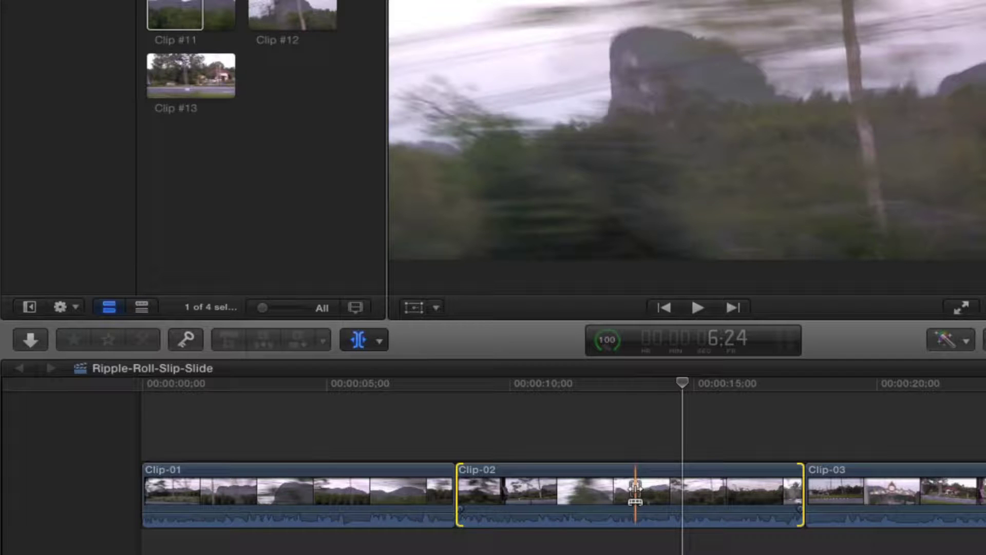
pyautogui.moveTo(635, 490); pyautogui.dragTo(691, 495)
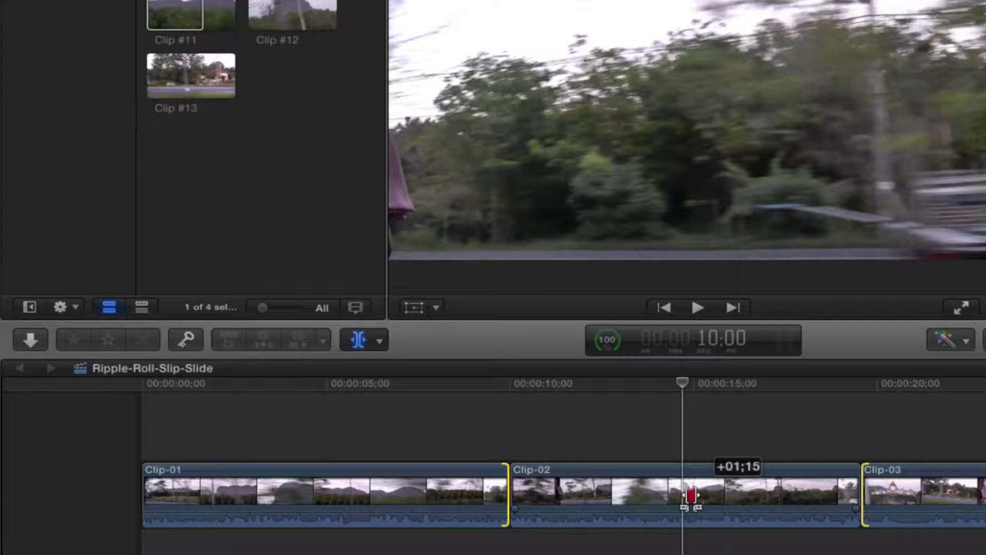
# - Slide Clip-02 slightly later between Clip-01 and Clip-03, then ripple-trim Clip-01's end shorter
pyautogui.moveTo(691, 494); pyautogui.dragTo(717, 495)
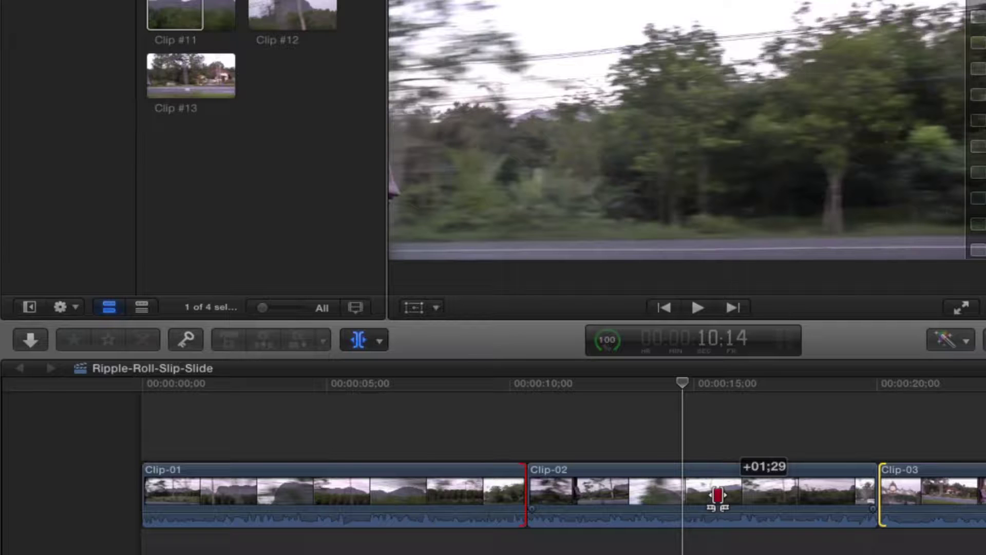
pyautogui.moveTo(718, 495); pyautogui.dragTo(629, 496)
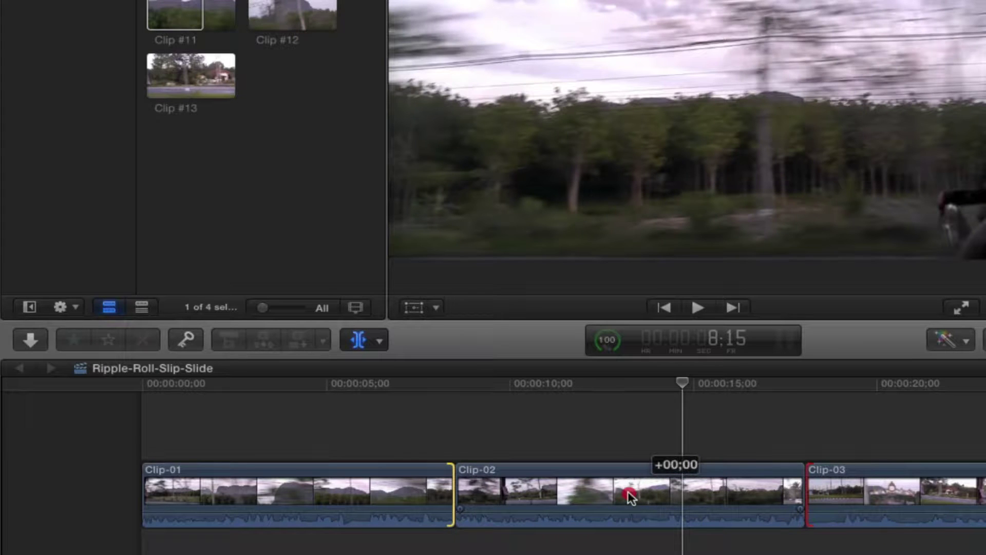
pyautogui.moveTo(630, 494); pyautogui.dragTo(655, 494)
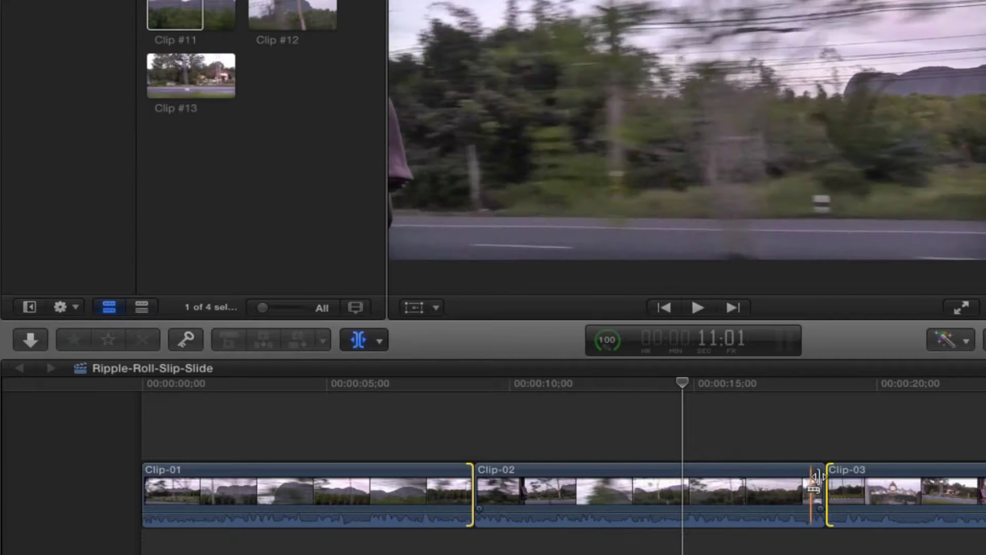
pyautogui.moveTo(832, 477); pyautogui.dragTo(876, 473)
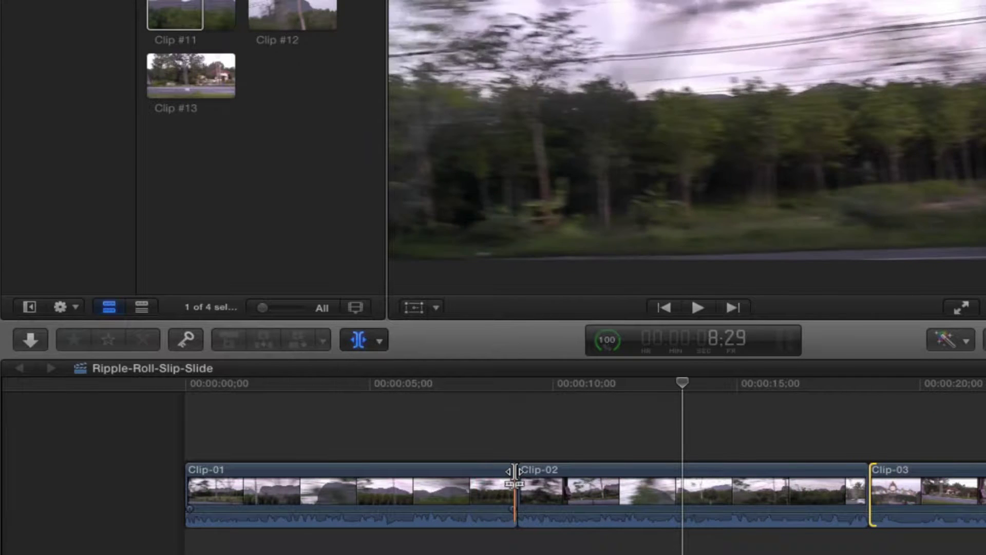
pyautogui.moveTo(514, 470); pyautogui.dragTo(445, 470)
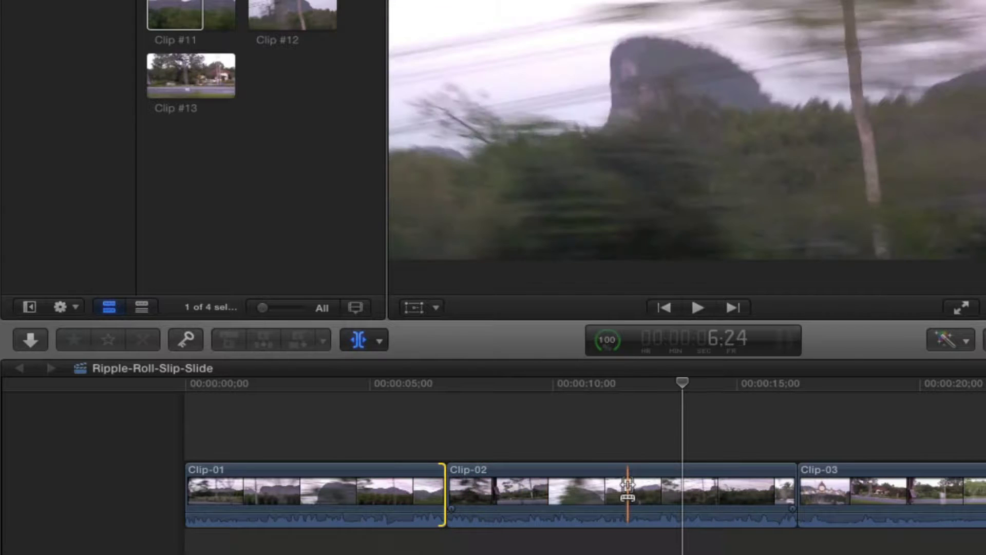
# - Slide Clip-02 to +00;21 between its neighbours, then slip its footage by -00;10
pyautogui.moveTo(627, 491); pyautogui.dragTo(653, 495)
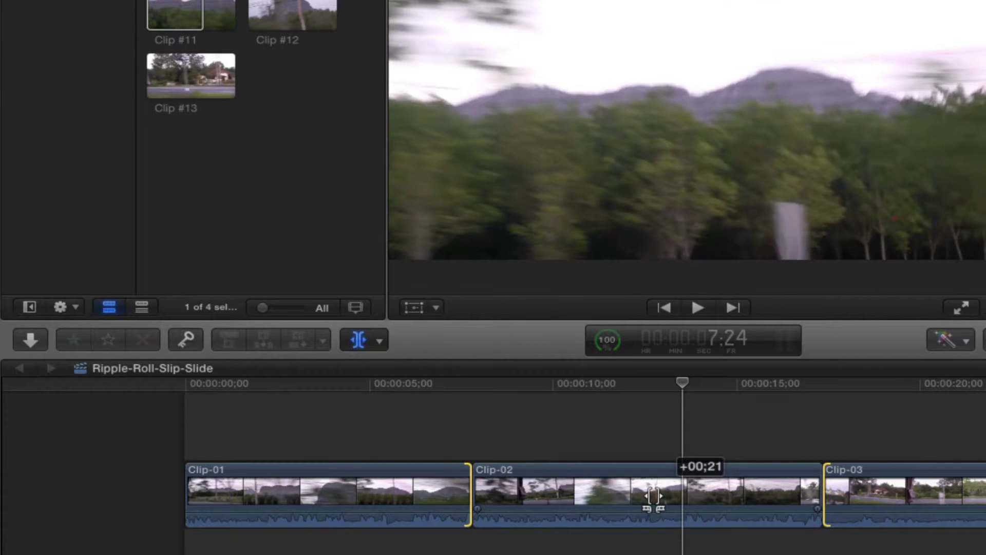
pyautogui.moveTo(653, 496); pyautogui.dragTo(652, 495)
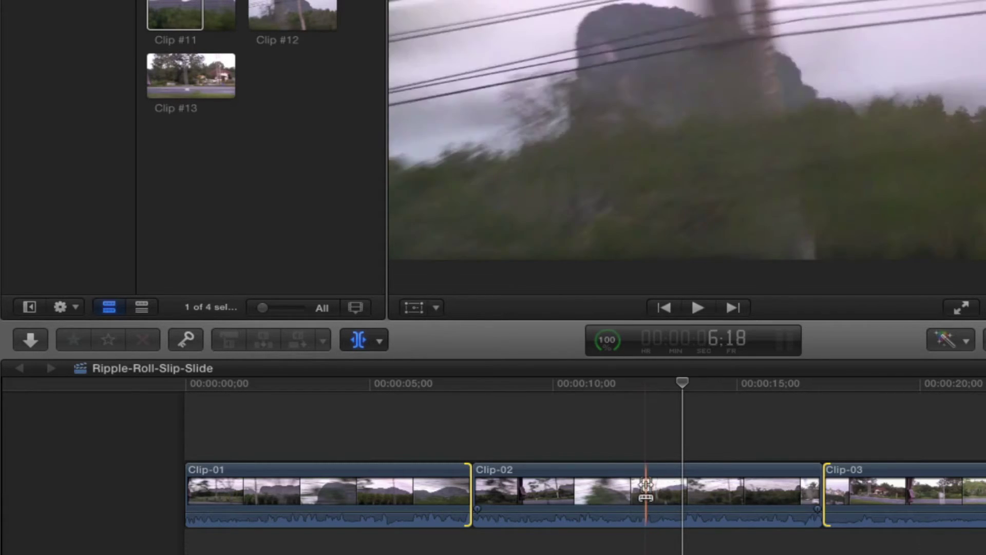
pyautogui.moveTo(645, 490)
pyautogui.mouseDown()
pyautogui.moveTo(633, 491)
pyautogui.moveTo(650, 489)
pyautogui.mouseUp()
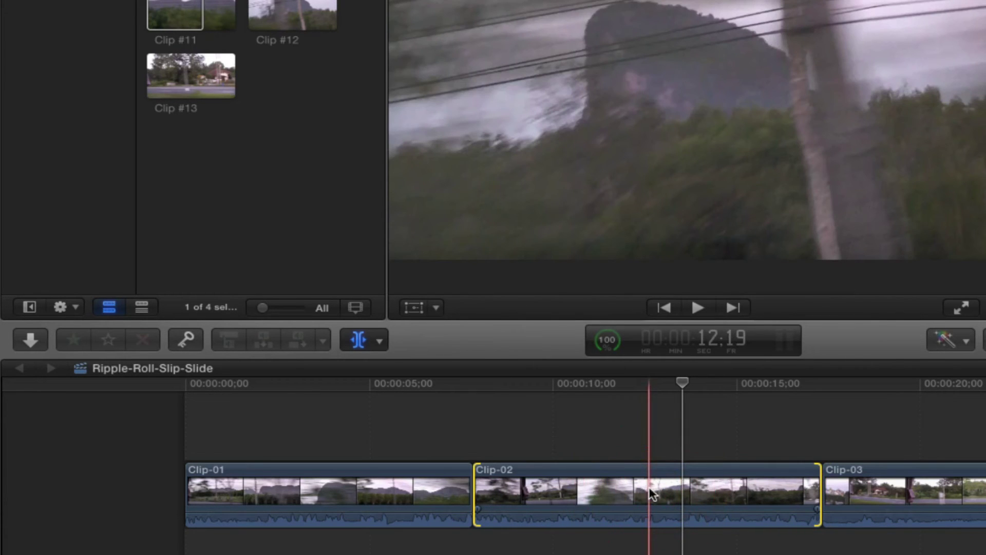